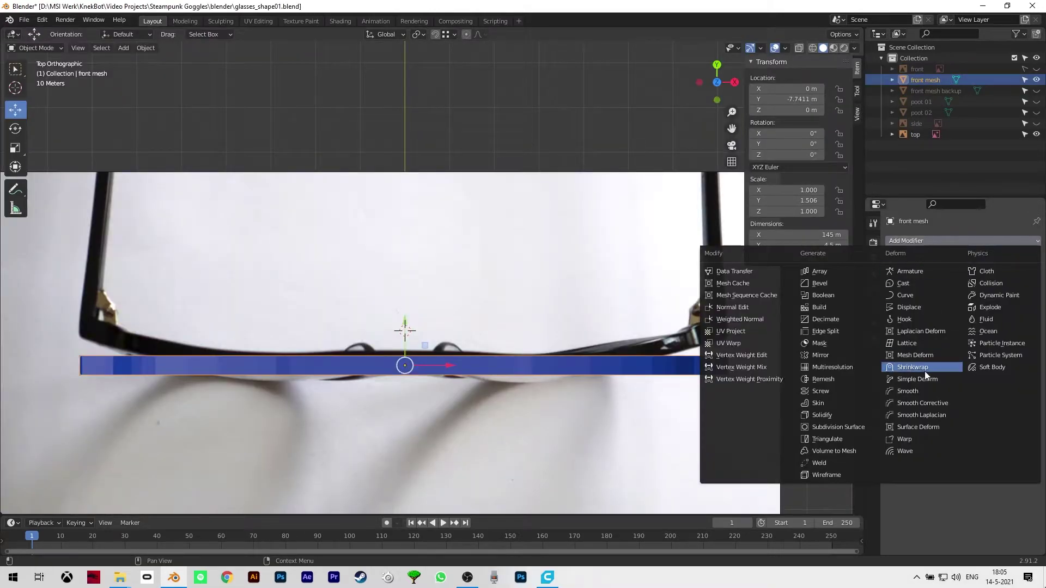
Bend the front frame 17° on Z with a Simple Deform modifier and view the curved glasses.
{"action": "left_click", "coordinate": [923, 377]}
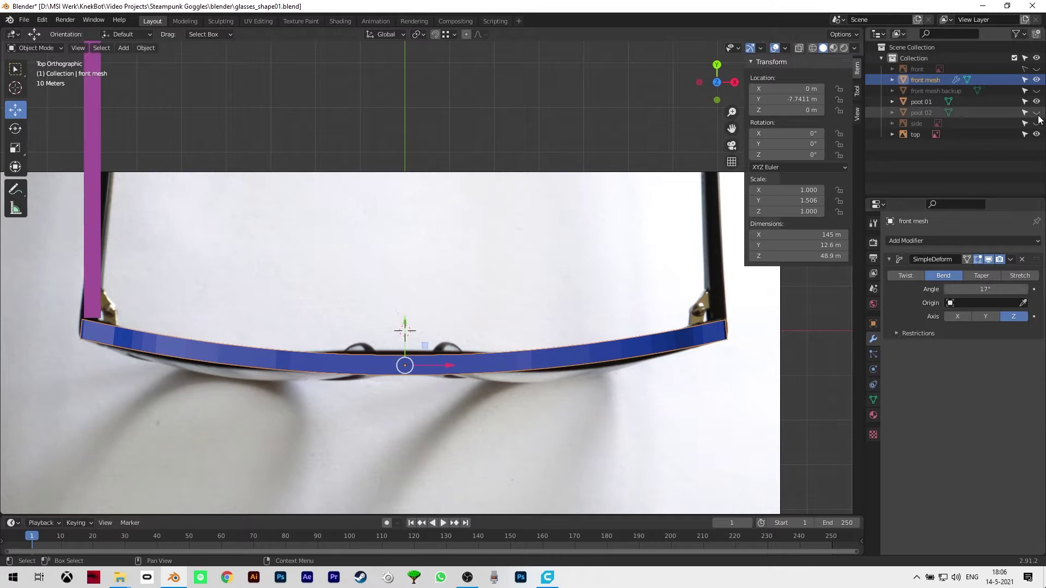
{"action": "middle_click_drag", "start_coordinate": [711, 284], "coordinate": [249, 285]}
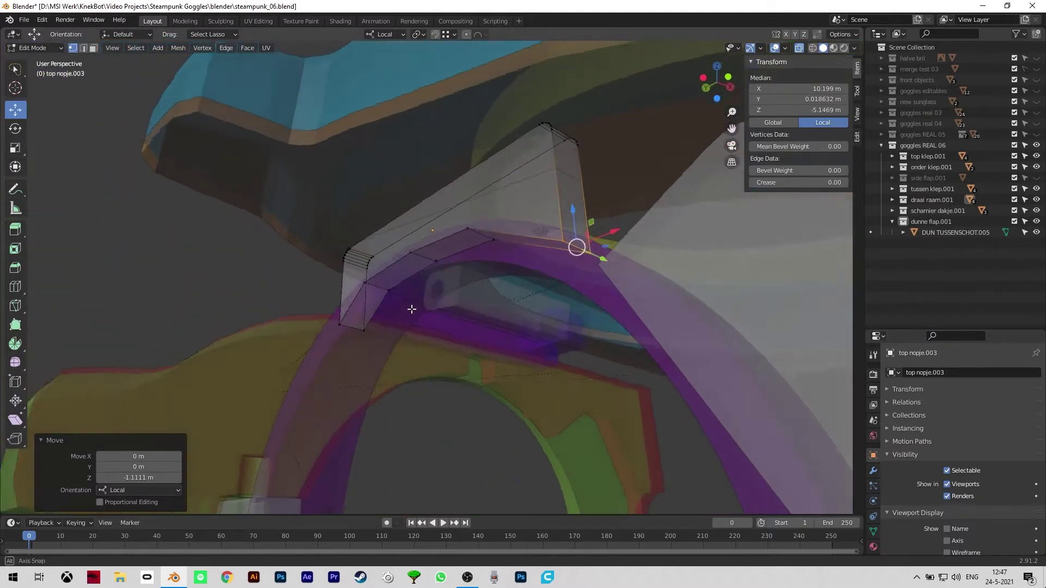
Extrude alternate faces of Cylinder.005 into cog teeth and bevel the tooth edges.
{"action": "middle_click_drag", "start_coordinate": [411, 310], "coordinate": [366, 310]}
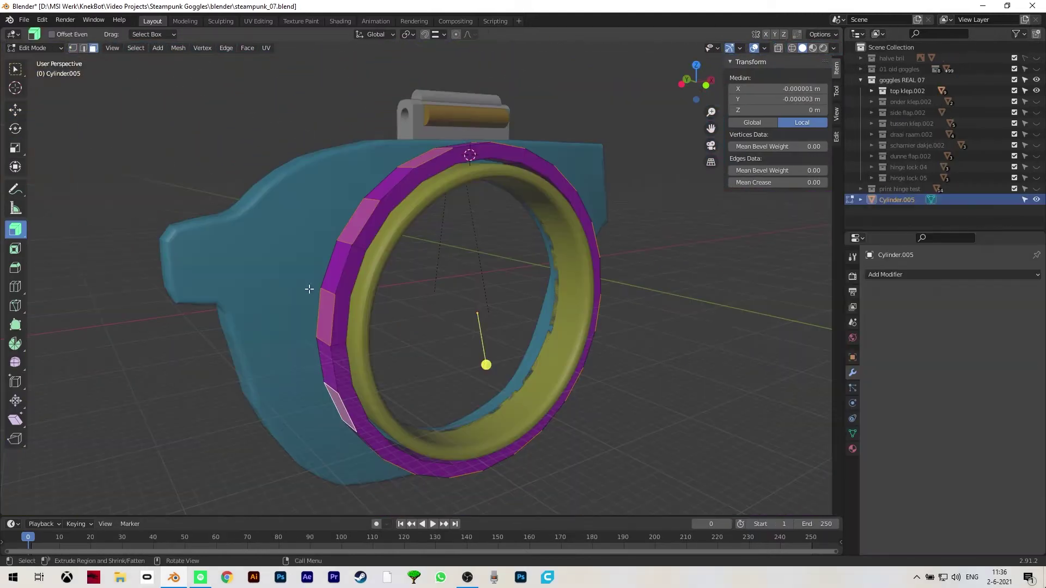
{"action": "left_click", "coordinate": [481, 359]}
{"action": "middle_click_drag", "start_coordinate": [481, 360], "coordinate": [562, 366]}
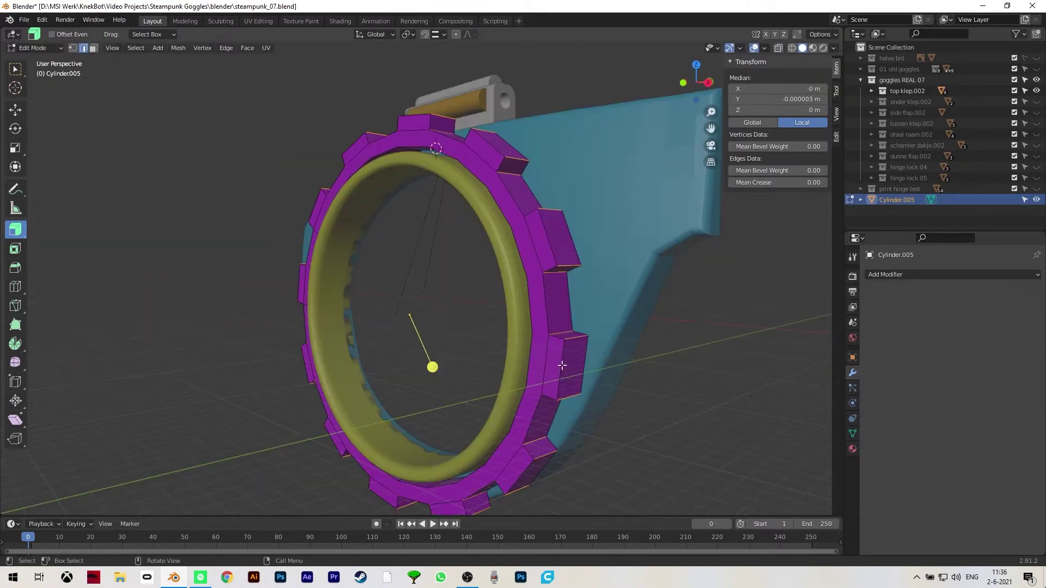
{"action": "left_click", "coordinate": [427, 327]}
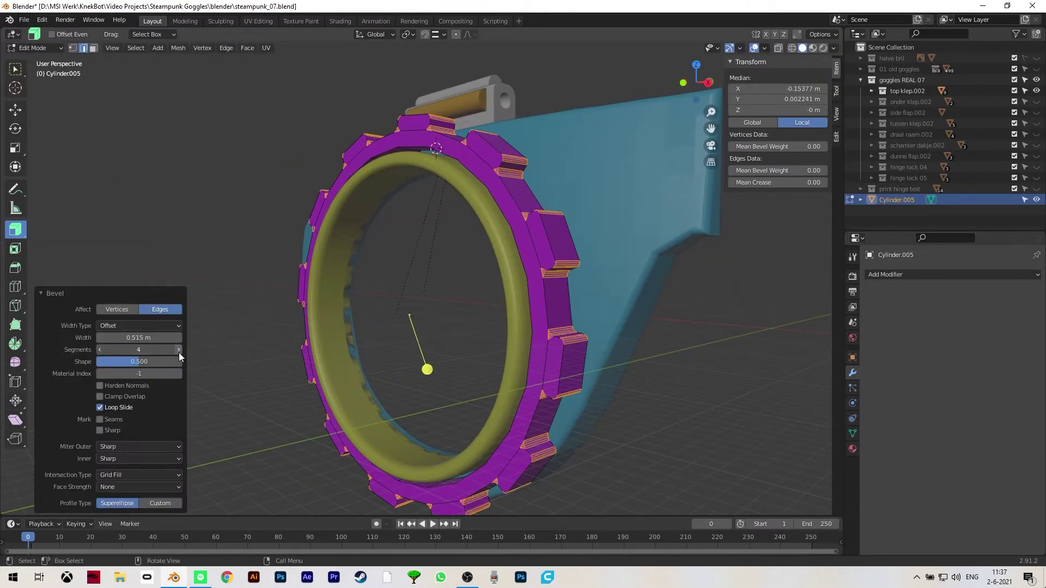
{"action": "middle_click_drag", "start_coordinate": [425, 343], "coordinate": [368, 343]}
Deselect the tooth edges and delete the hexagon object.
{"action": "left_click", "coordinate": [124, 241]}
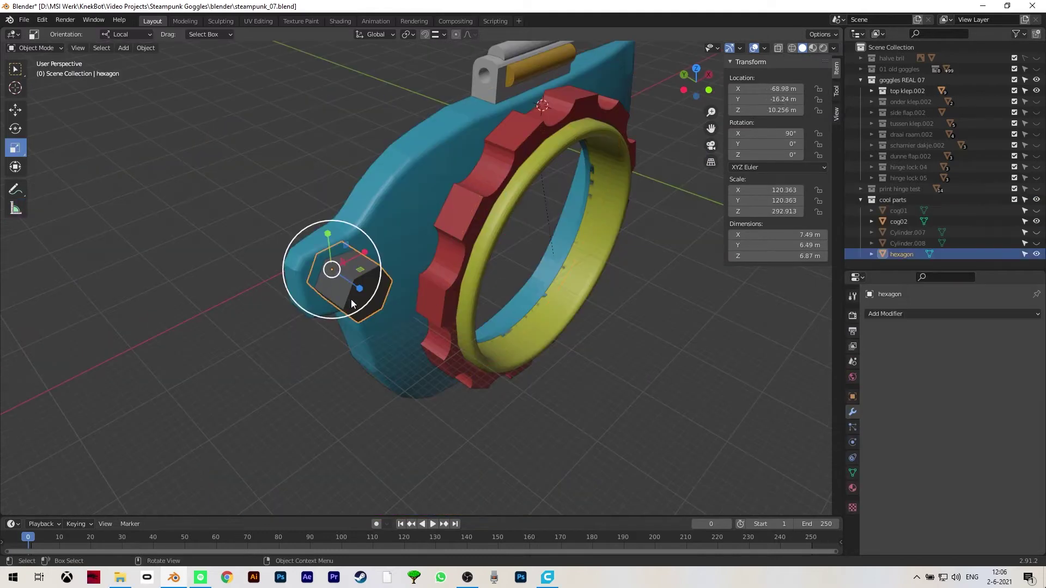
{"action": "key", "text": "x"}
{"action": "left_click", "coordinate": [348, 310]}
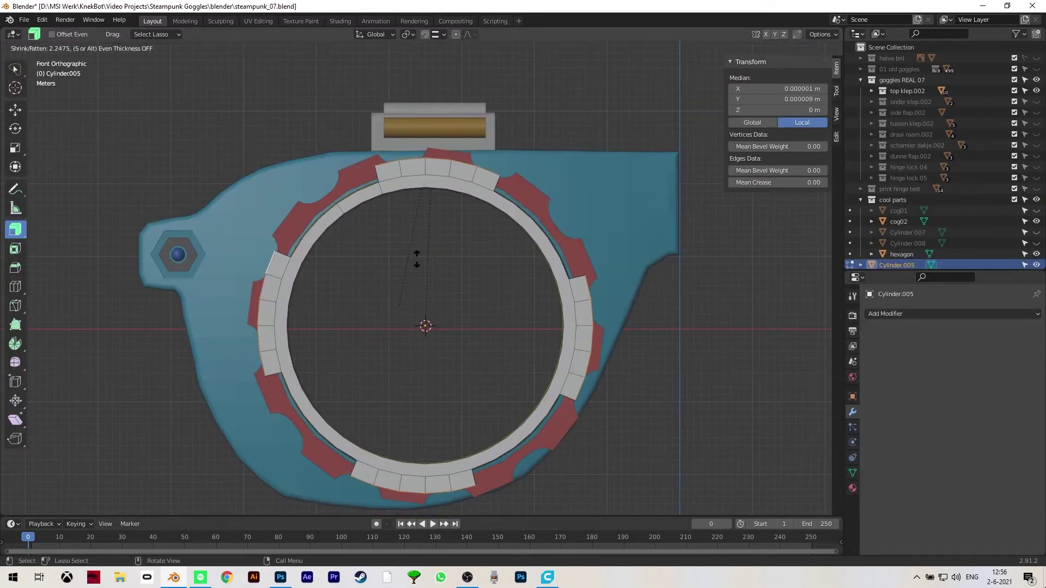
Orbit from the front view into perspective to inspect the eyepiece.
{"action": "middle_click_drag", "start_coordinate": [360, 267], "coordinate": [423, 306]}
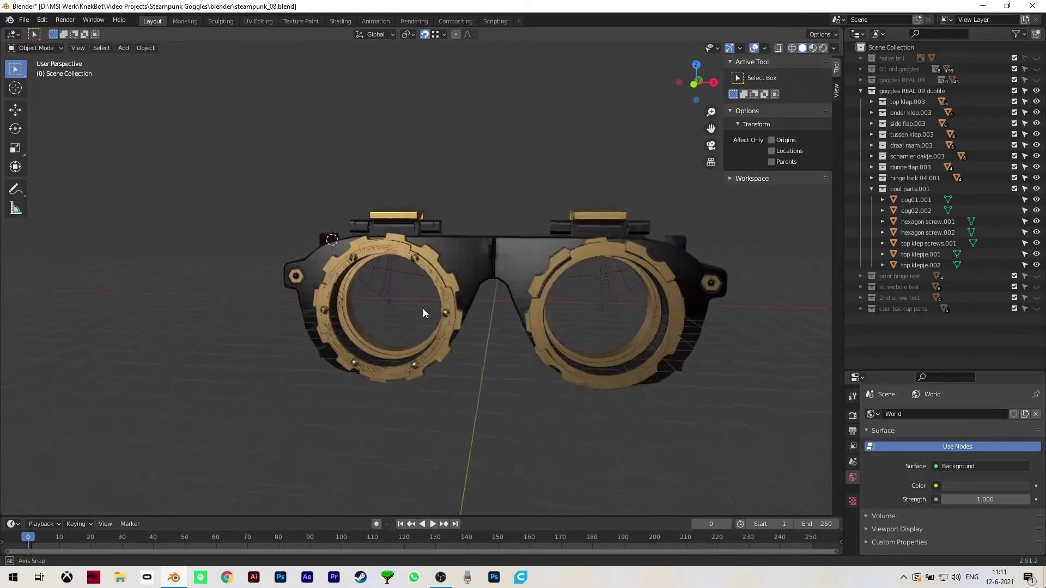
Orbit around the mirrored goggles to view their curved side flaps.
{"action": "middle_click_drag", "start_coordinate": [422, 309], "coordinate": [403, 304]}
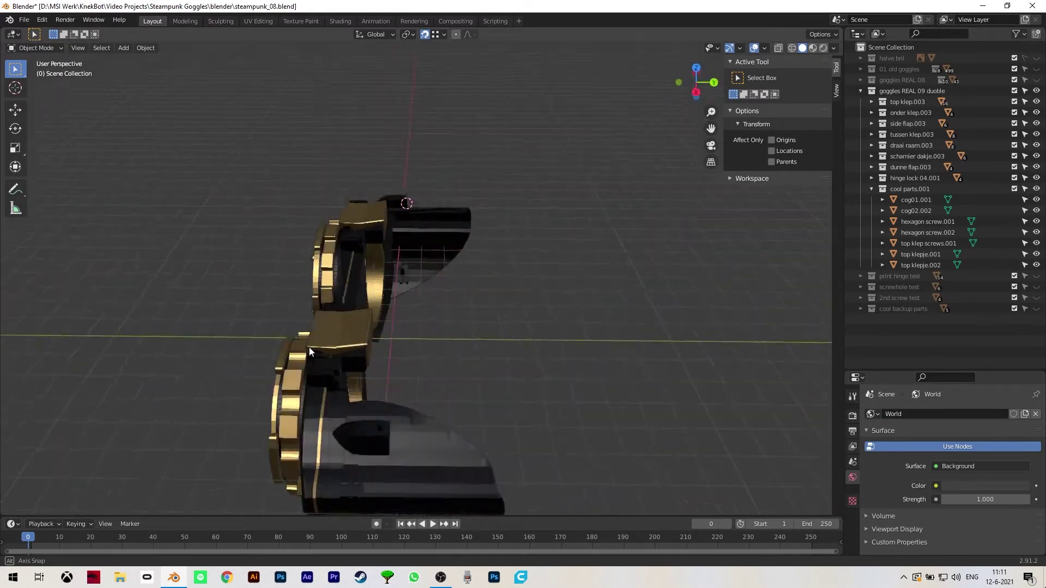